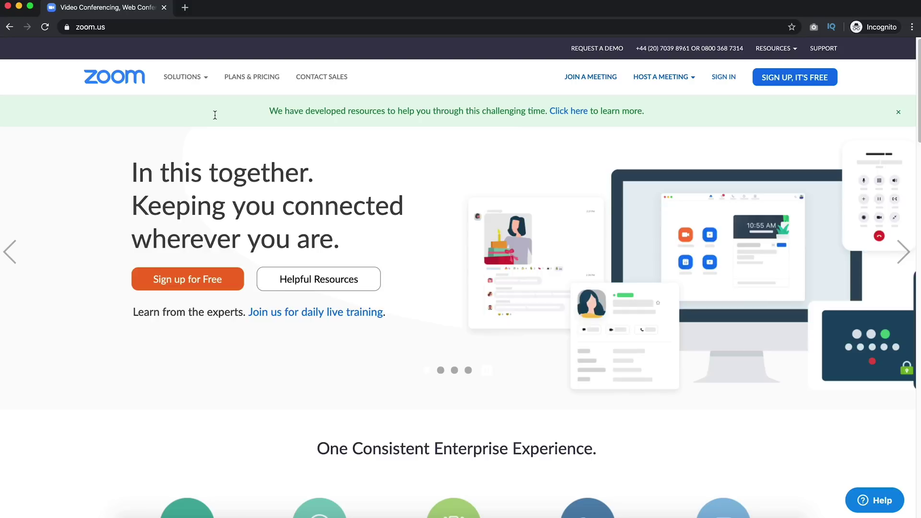
Open the Zoom plans and pricing page and examine the Basic plan's participant, one-to-one and group meeting limits
left_click(248, 82)
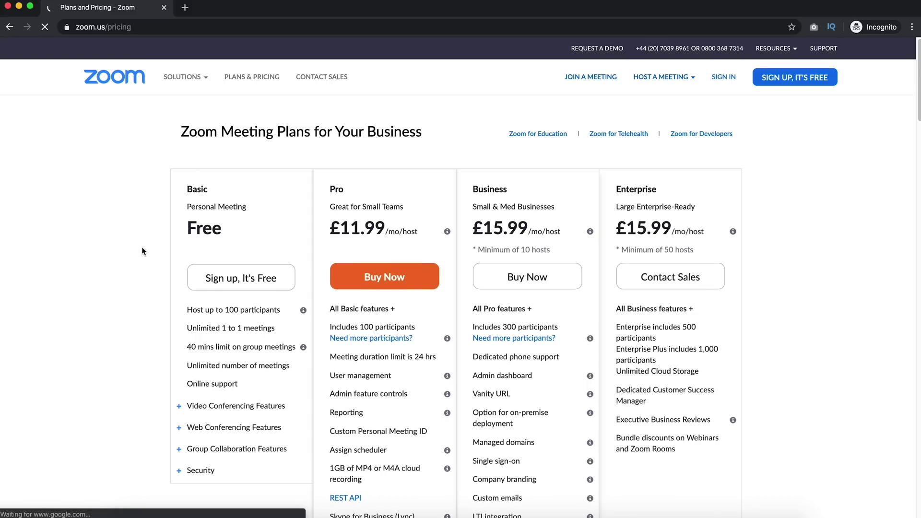
scroll(142, 250, "down", 3)
left_click_drag(206, 213, 291, 212)
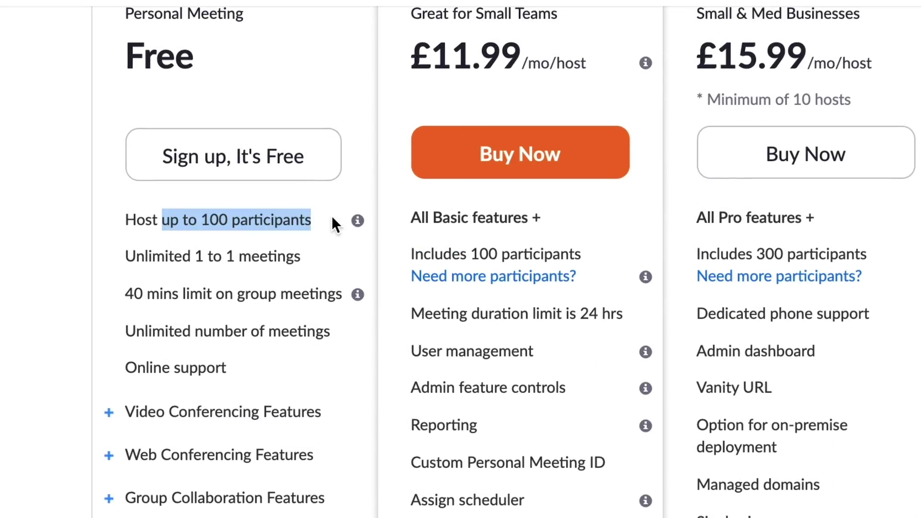
left_click(298, 214)
left_click_drag(127, 253, 297, 256)
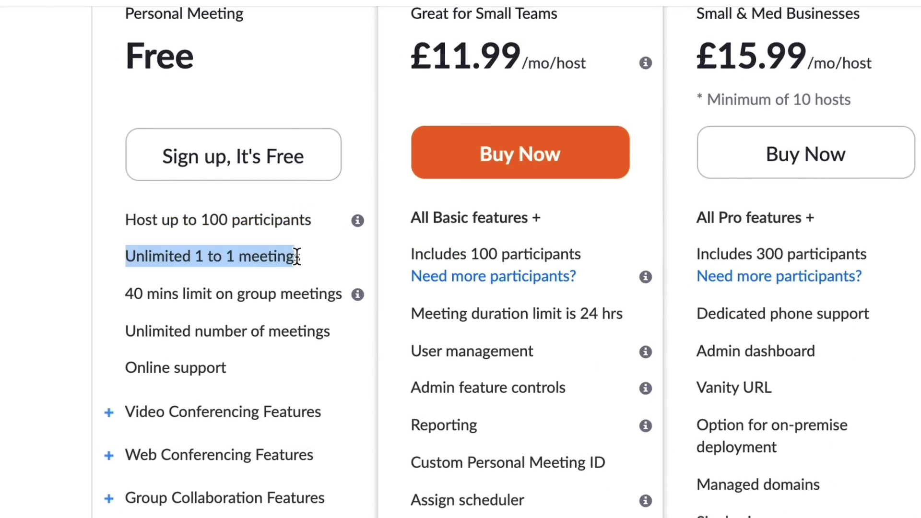
left_click(184, 287)
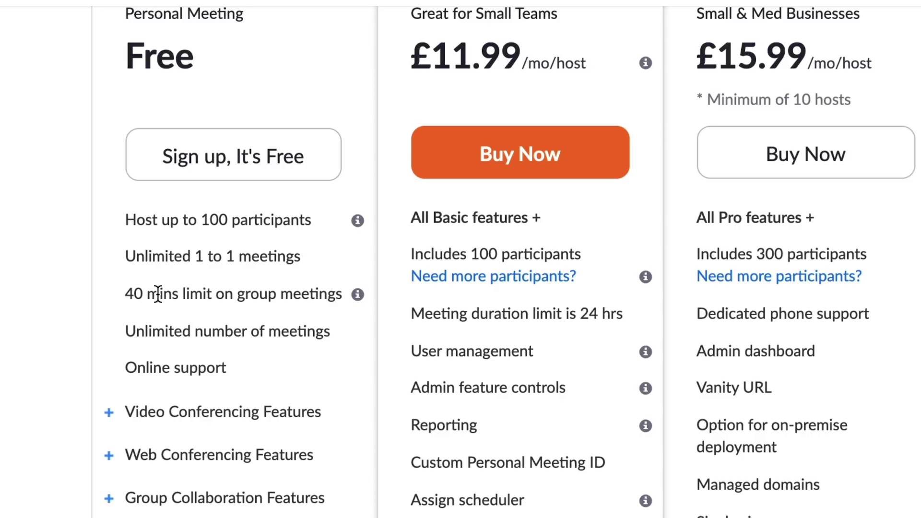
left_click_drag(124, 290, 154, 290)
left_click(157, 289)
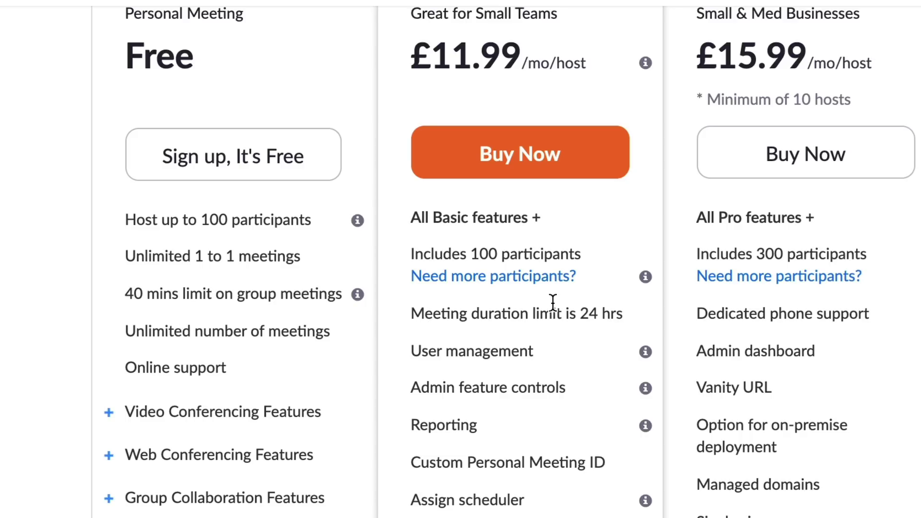
scroll(482, 179, "up", 1)
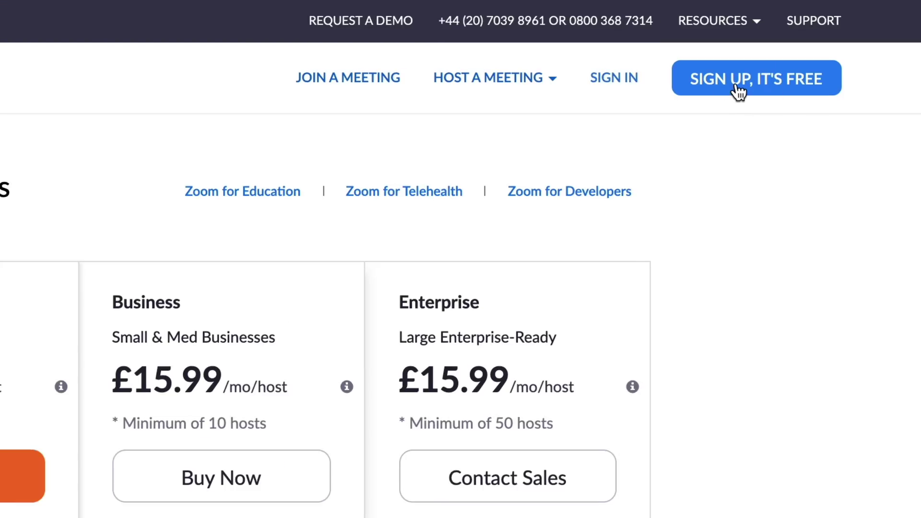
Open the free sign-up form and submit the work email address to register an account
left_click(737, 86)
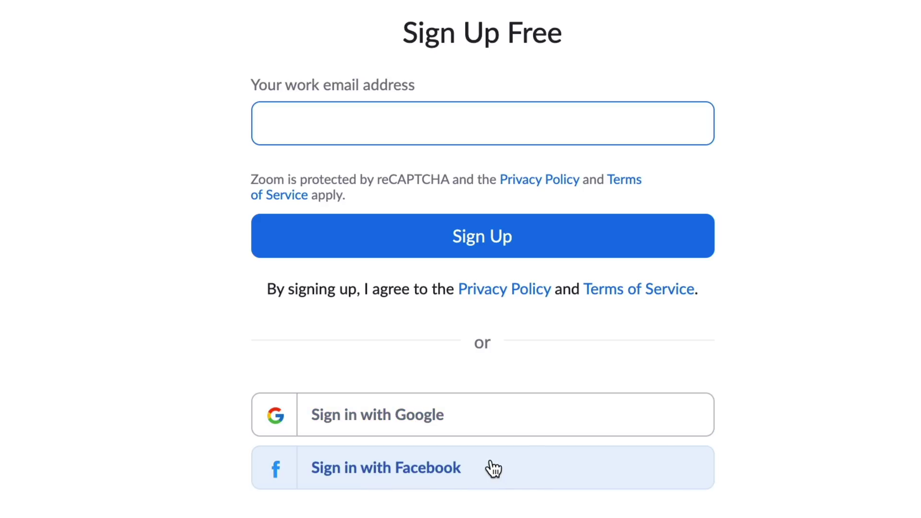
left_click(365, 192)
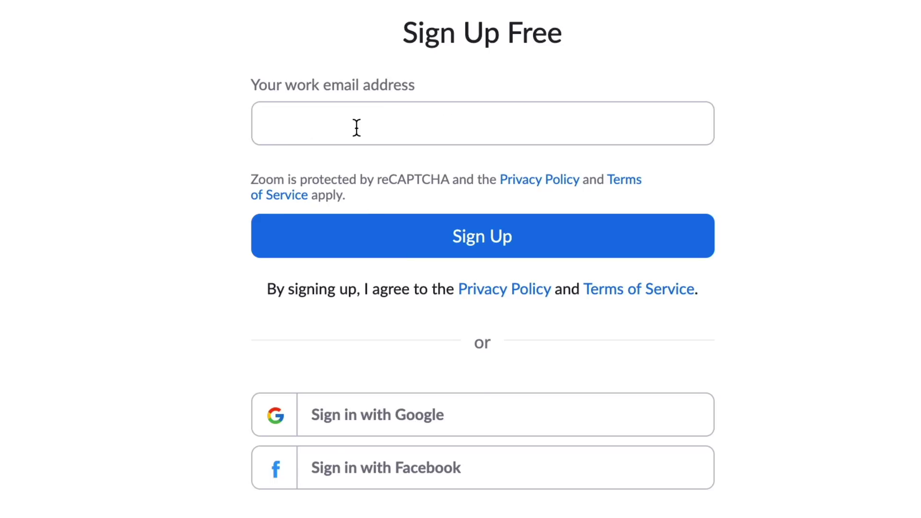
left_click(357, 127)
left_click(487, 231)
left_click(487, 229)
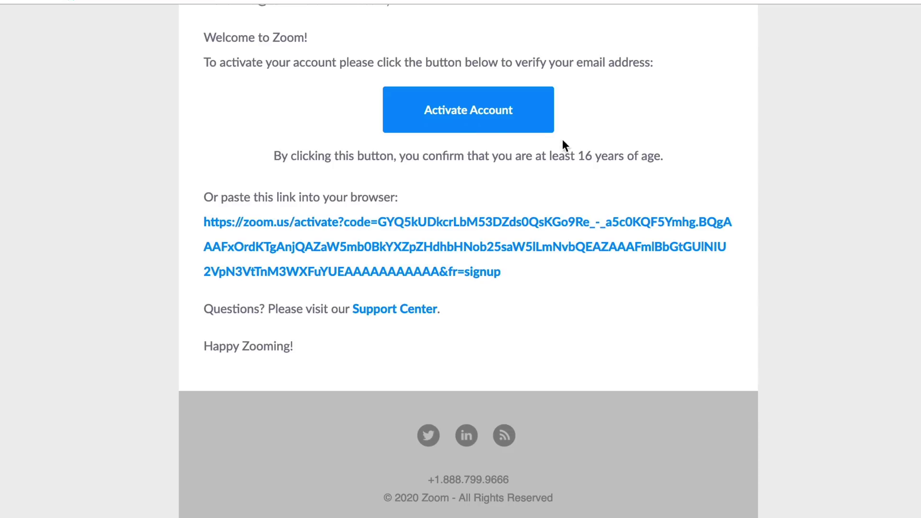
Activate the account from the verification email and submit the form with the first name, last name and account password
left_click(459, 117)
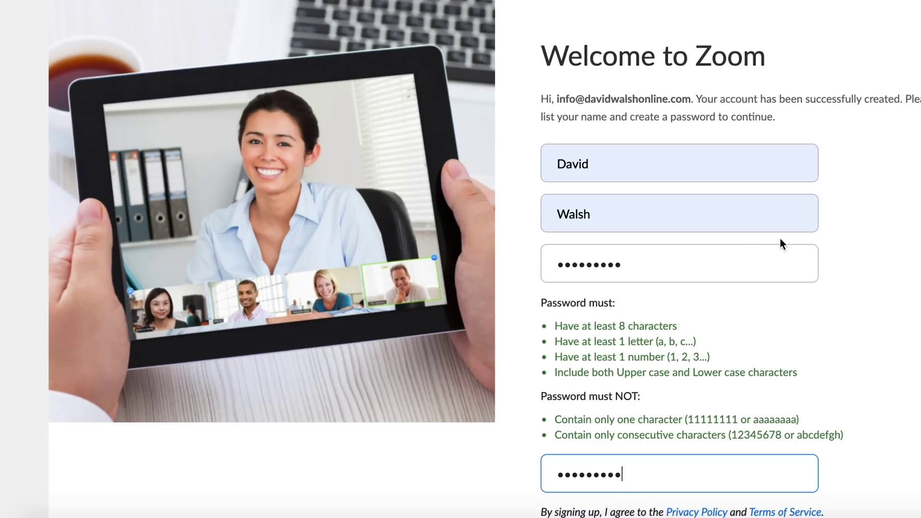
scroll(780, 238, "down", 6)
left_click(640, 261)
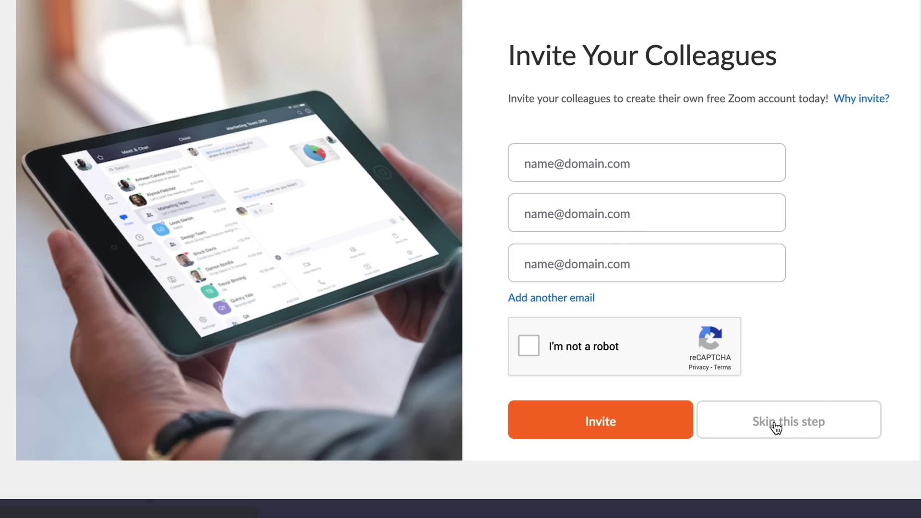
Skip inviting colleagues and go to the new account's profile page
left_click(775, 427)
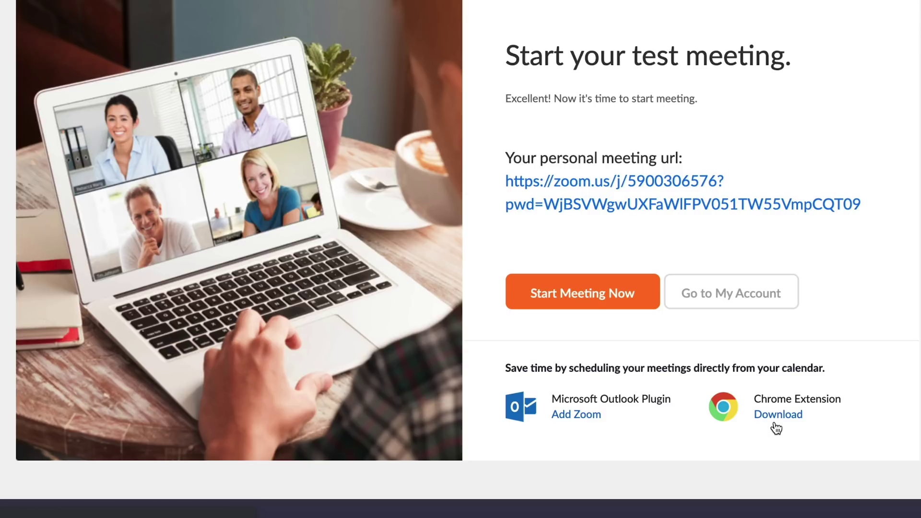
left_click(711, 302)
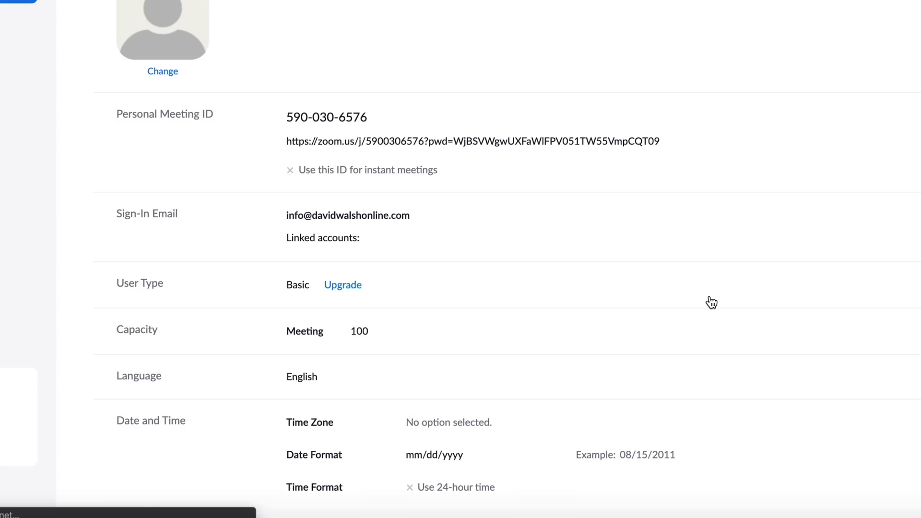
Review the options for hosting a meeting and open the page for joining a meeting
mouse_move(824, 85)
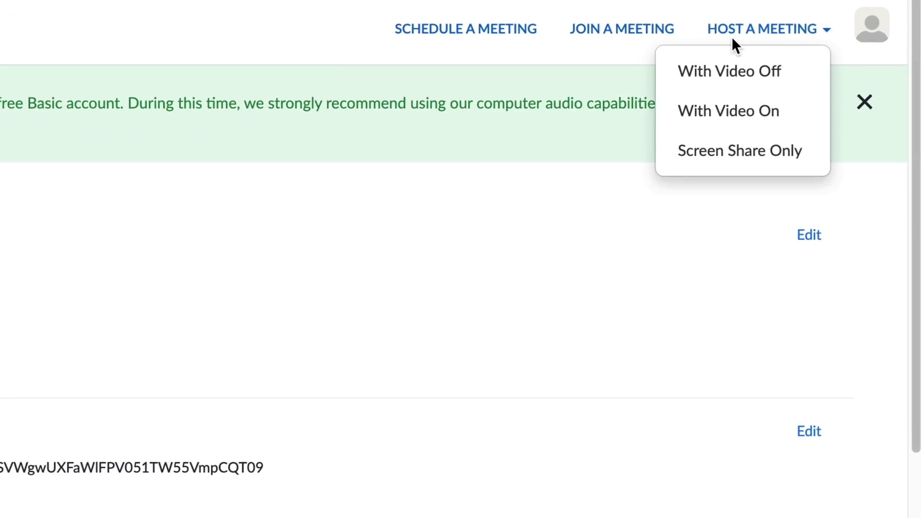
mouse_move(797, 54)
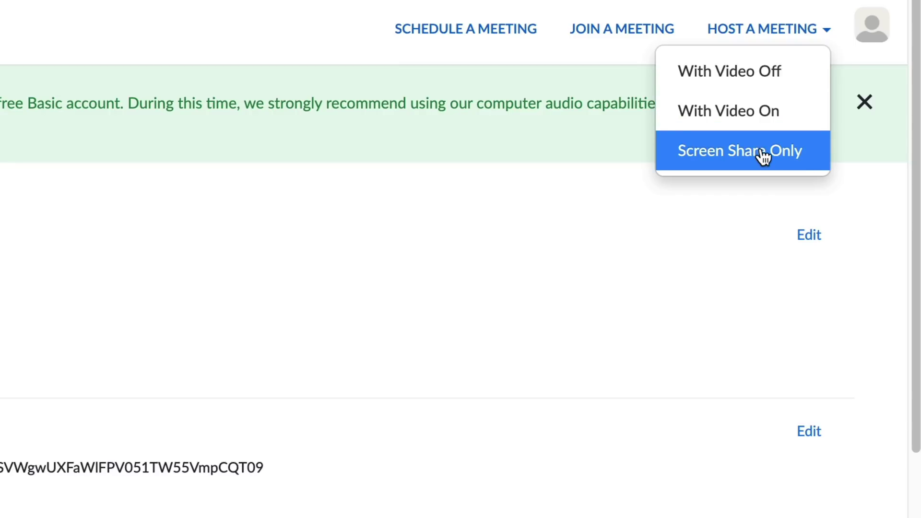
left_click(618, 31)
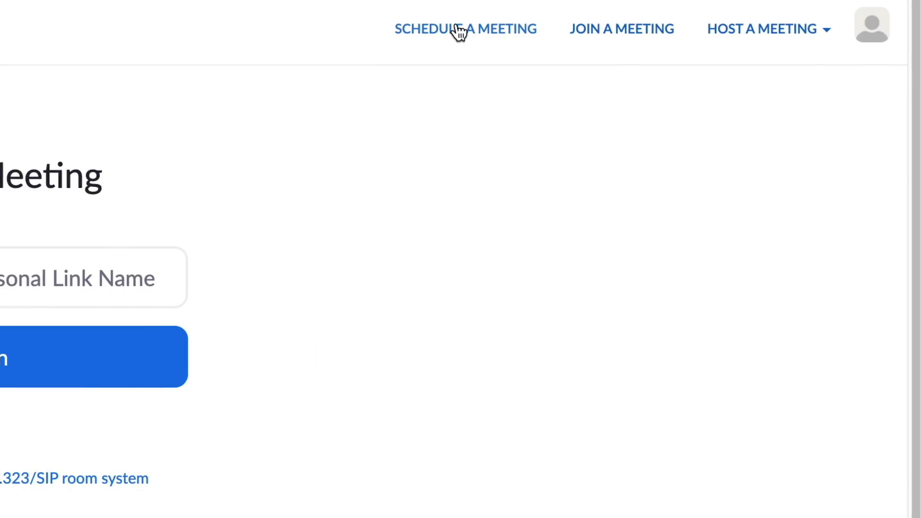
Open the form for scheduling a meeting and examine its topic, description, date, duration and time zone fields
left_click(455, 41)
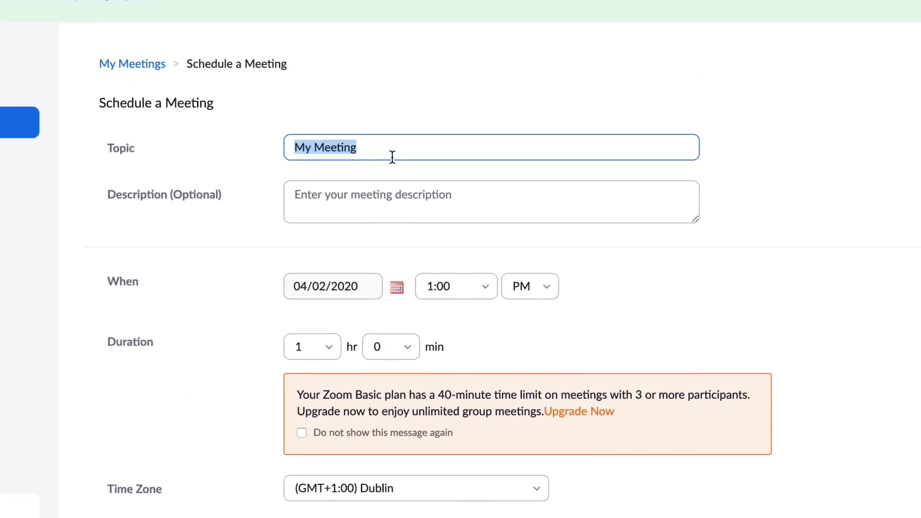
scroll(392, 157, "down", 1)
left_click(394, 169)
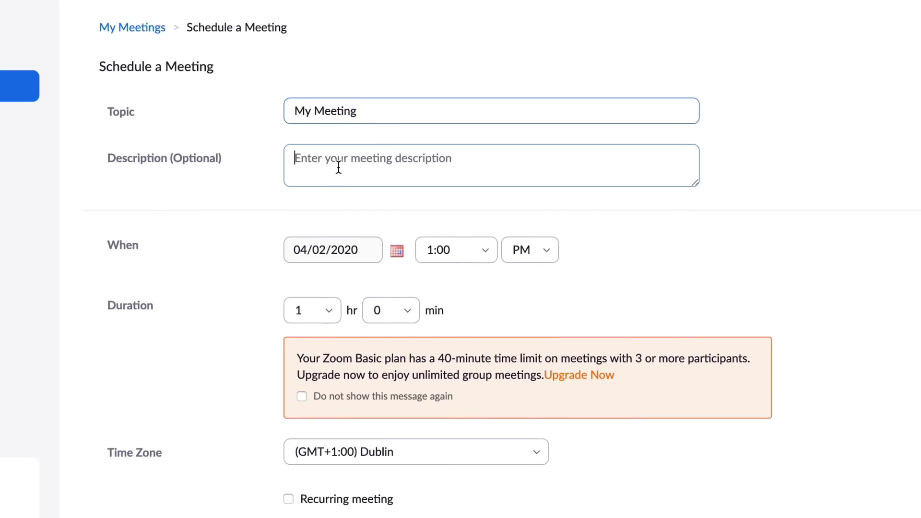
scroll(377, 257, "down", 10)
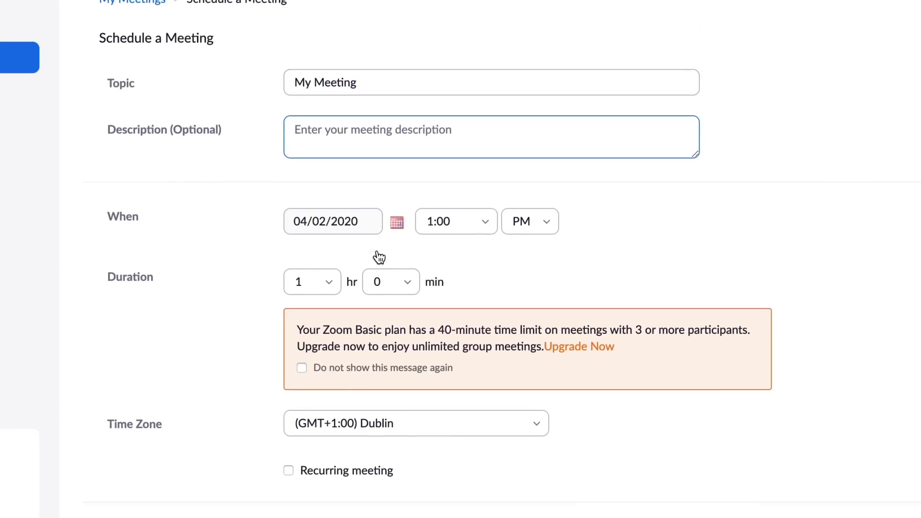
scroll(365, 211, "up", 12)
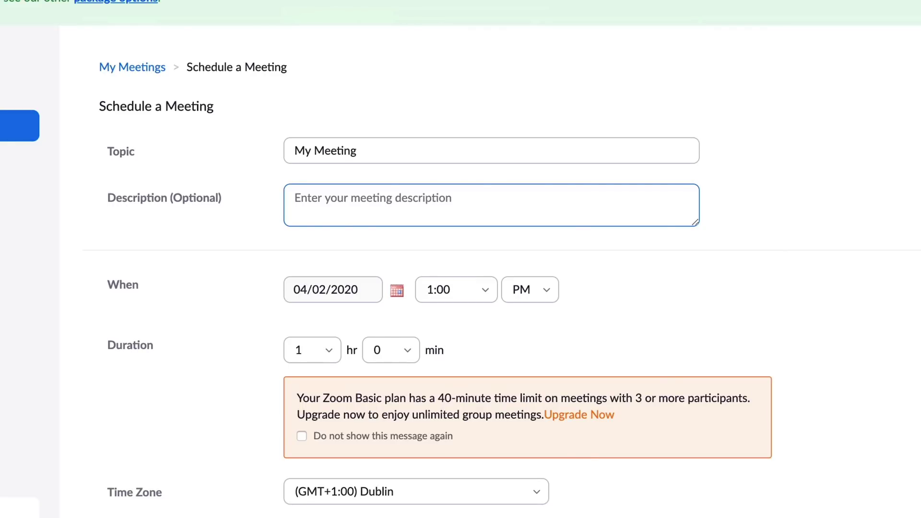
Host a meeting with video off and join it with computer audio
left_click(837, 68)
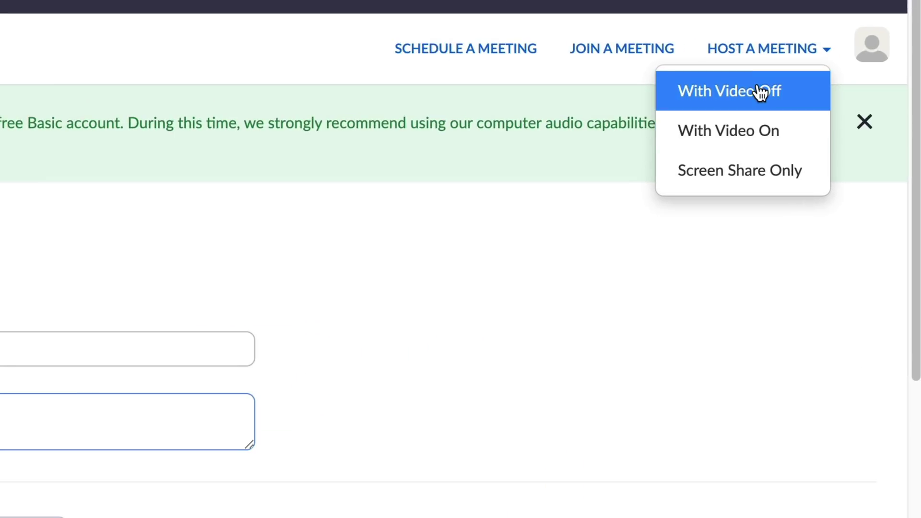
left_click(760, 92)
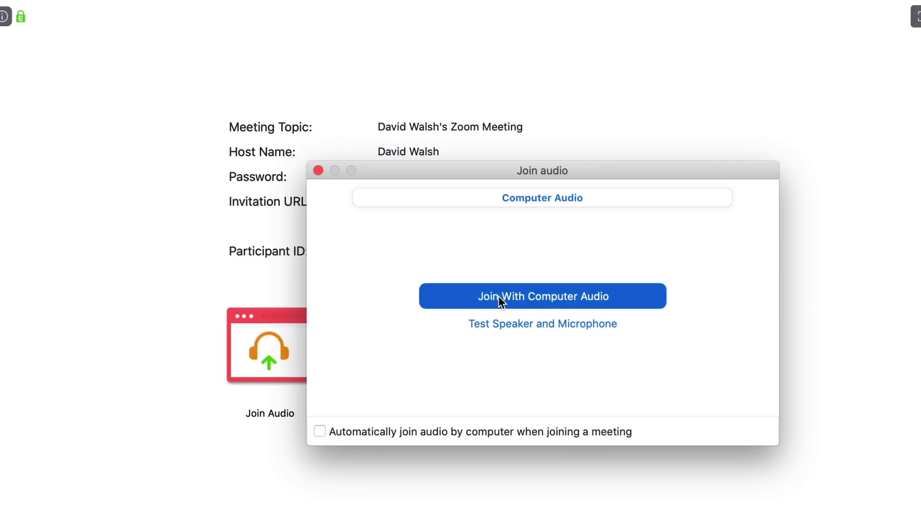
left_click(499, 296)
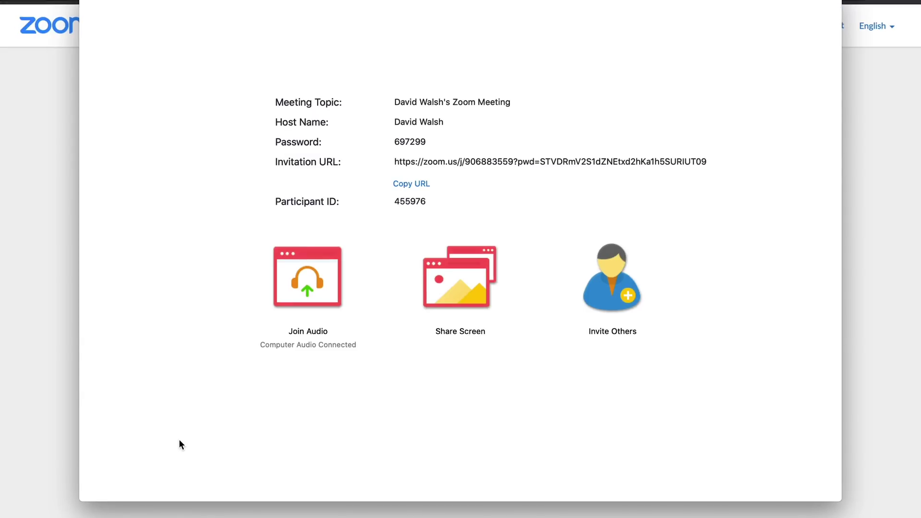
Examine the mute control and the microphone, speaker and audio test options of the meeting
mouse_move(190, 403)
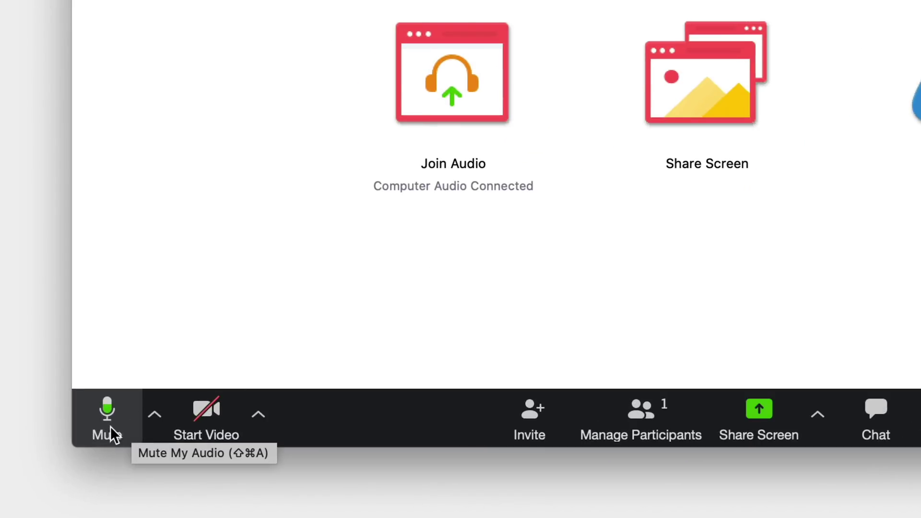
left_click(154, 415)
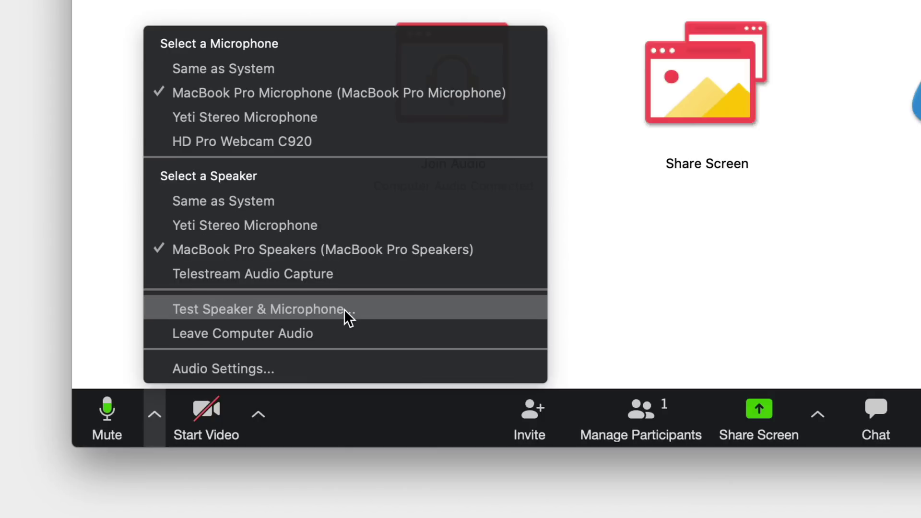
left_click(218, 417)
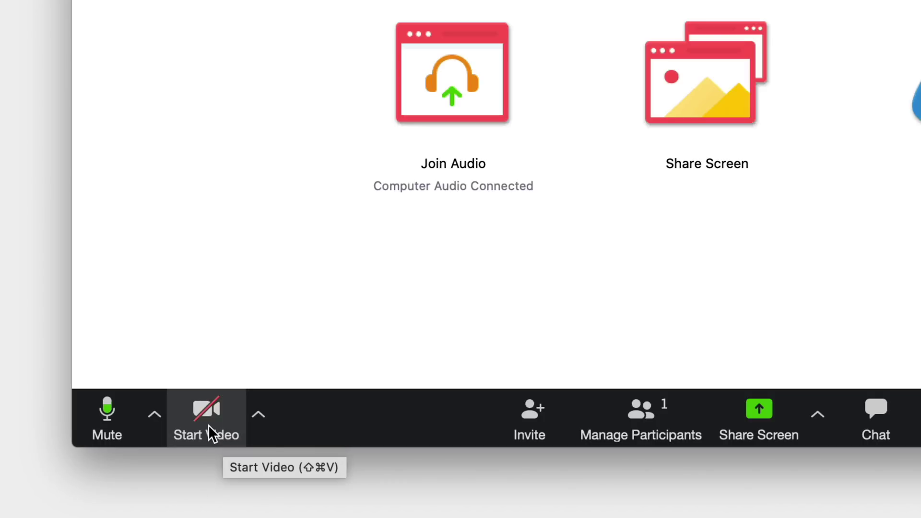
Check the available cameras and start the meeting video
left_click(259, 415)
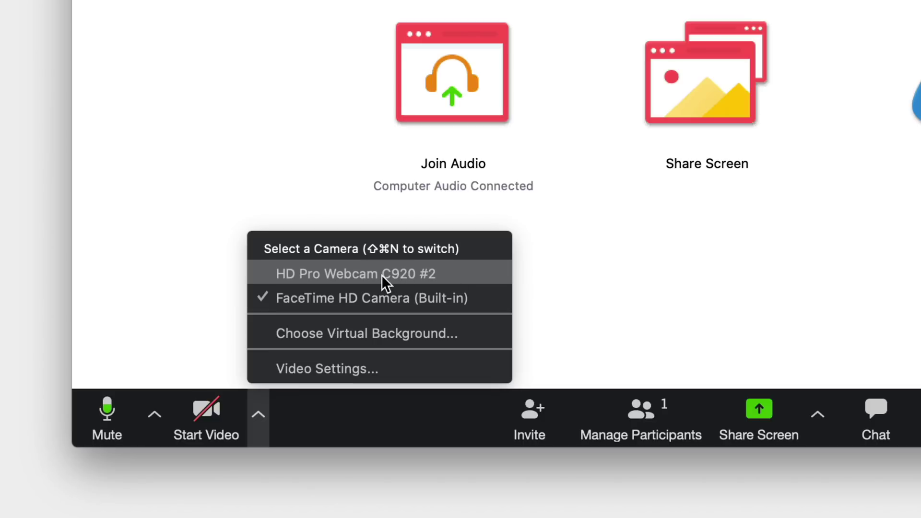
left_click(211, 434)
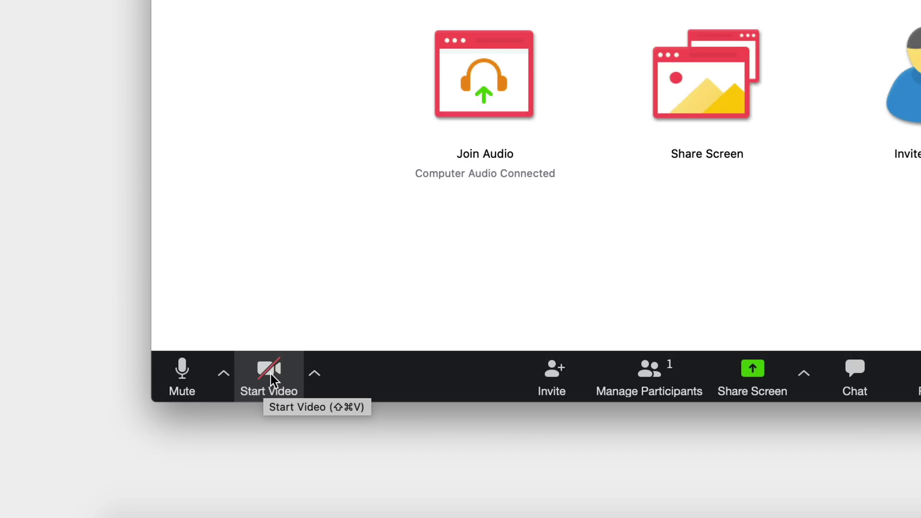
left_click(211, 434)
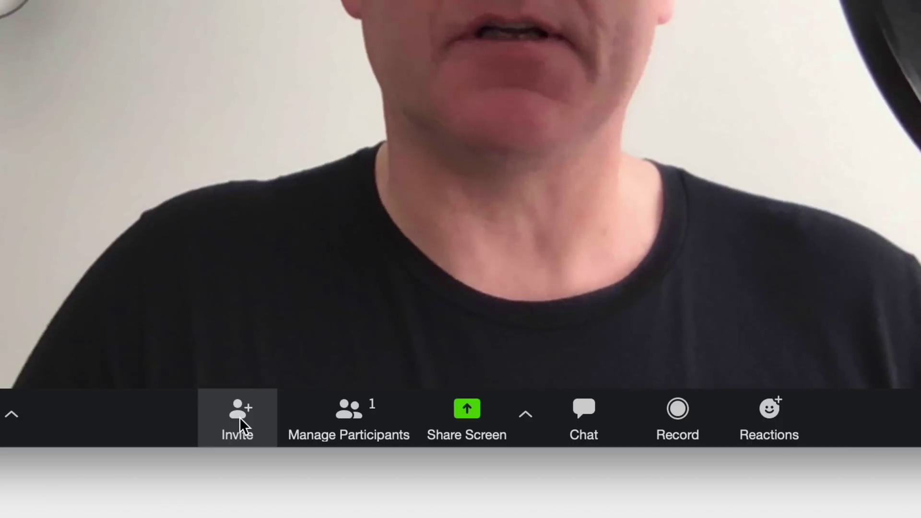
Open the meeting's invite window and copy the meeting URL and the full invitation text
left_click(240, 416)
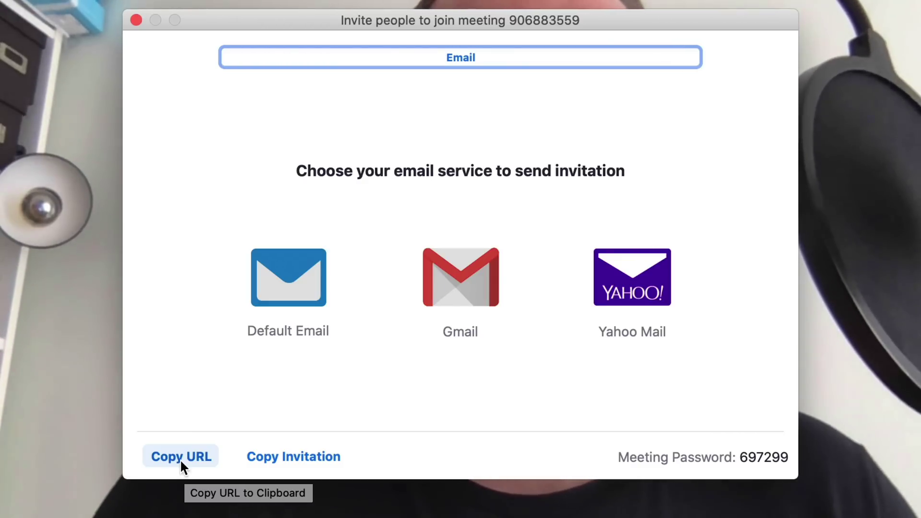
left_click(184, 454)
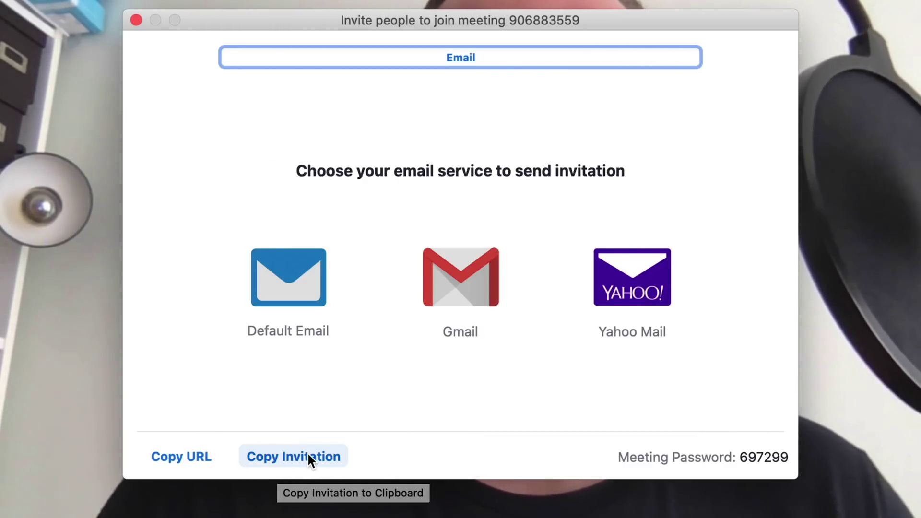
left_click(309, 454)
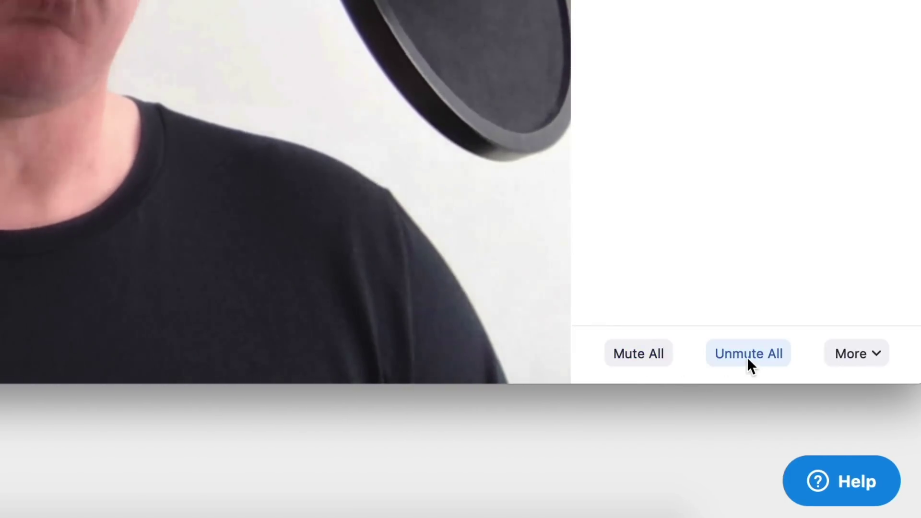
Open the additional options for managing all participants
left_click(880, 357)
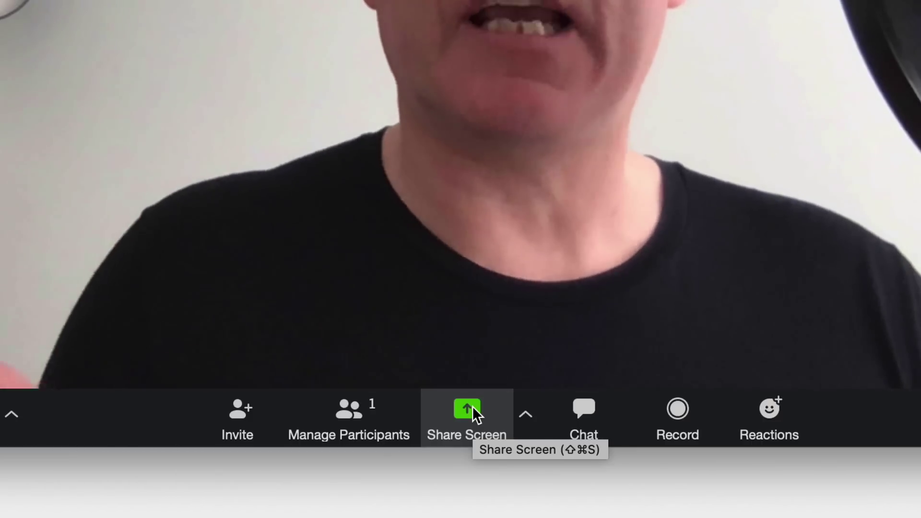
Share the Google Chrome "Launch Meeting - Zoom" window with the meeting
left_click(473, 406)
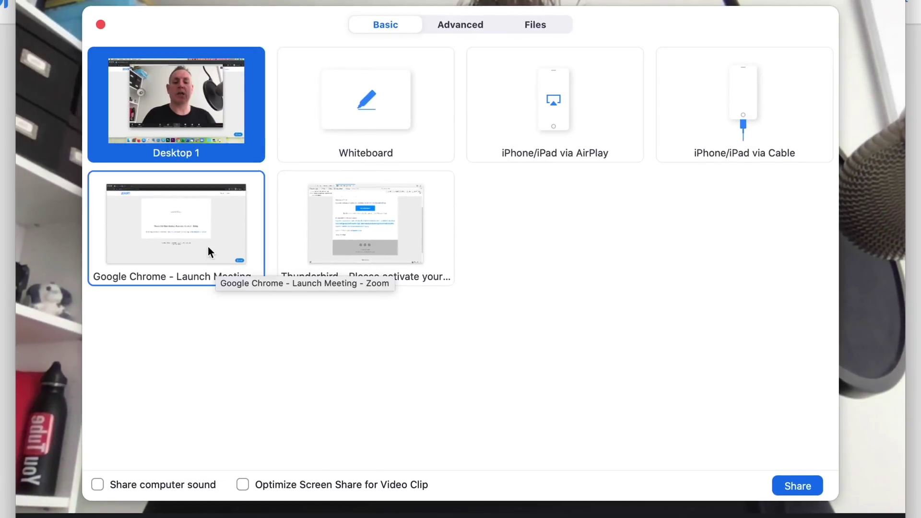
double_click(189, 241)
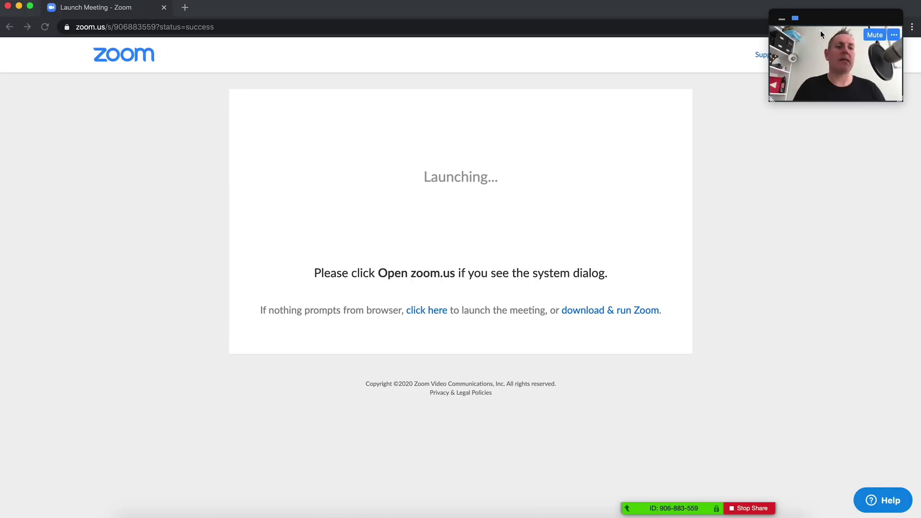
Stop sharing the Chrome window, and use the screen sharing options to try out and close a whiteboard
mouse_move(793, 48)
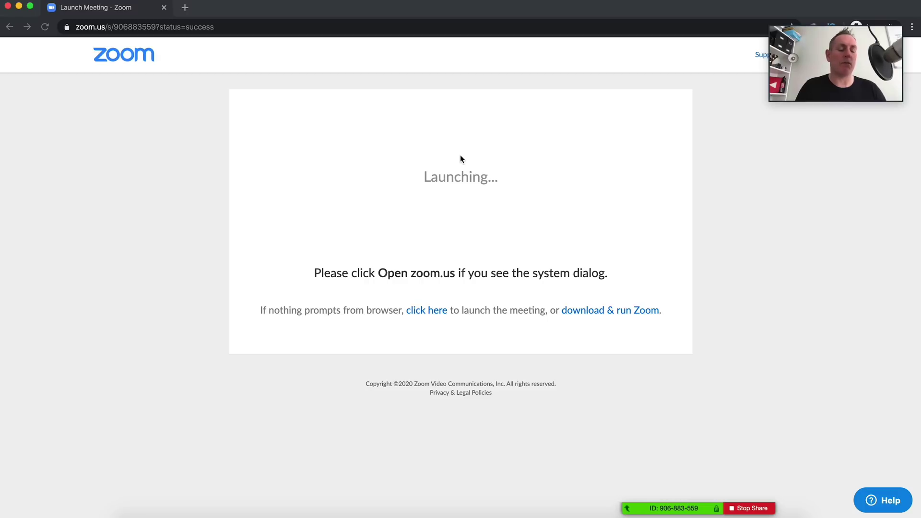
left_click(751, 509)
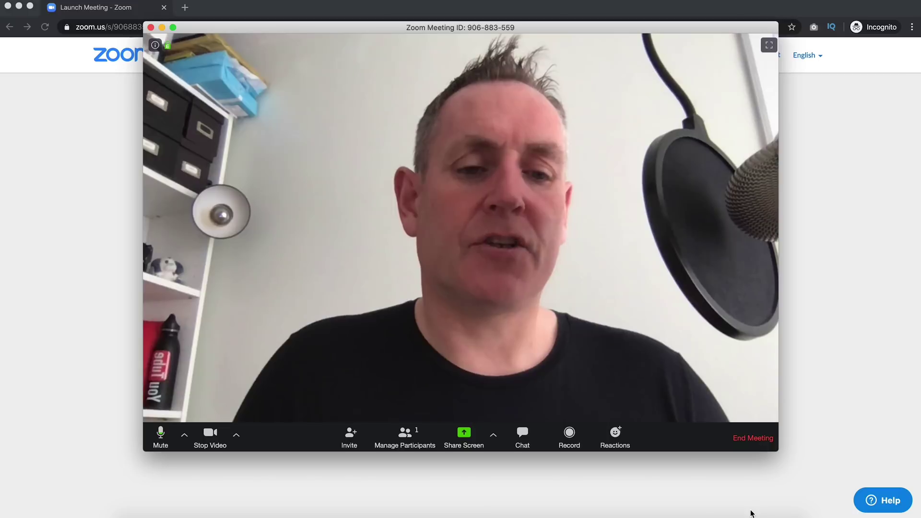
left_click(463, 434)
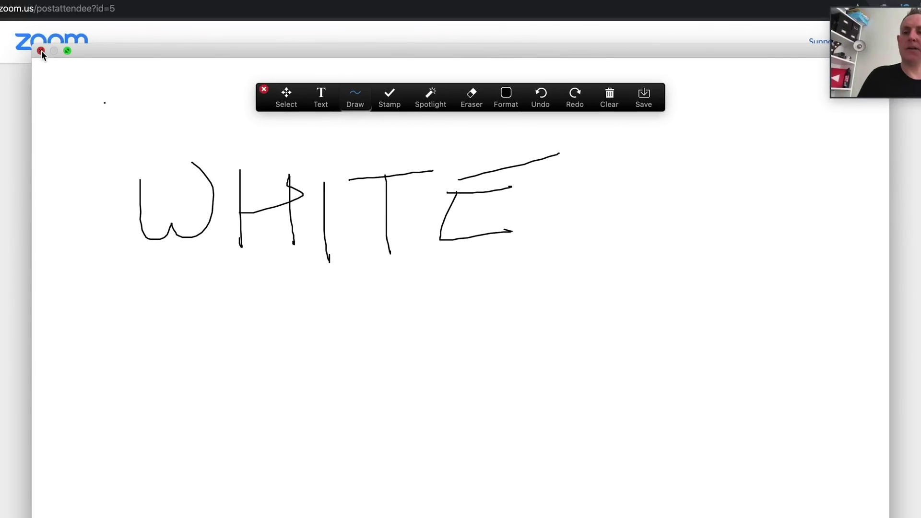
left_click(41, 50)
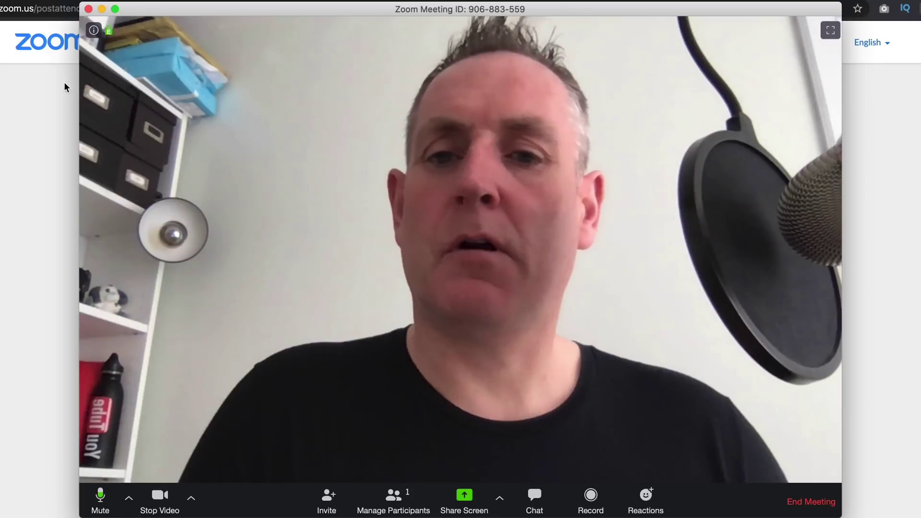
Enter the test text "sdfsdfsdf" in the meeting chat to everyone and view the options for whom participants can chat with
left_click(535, 498)
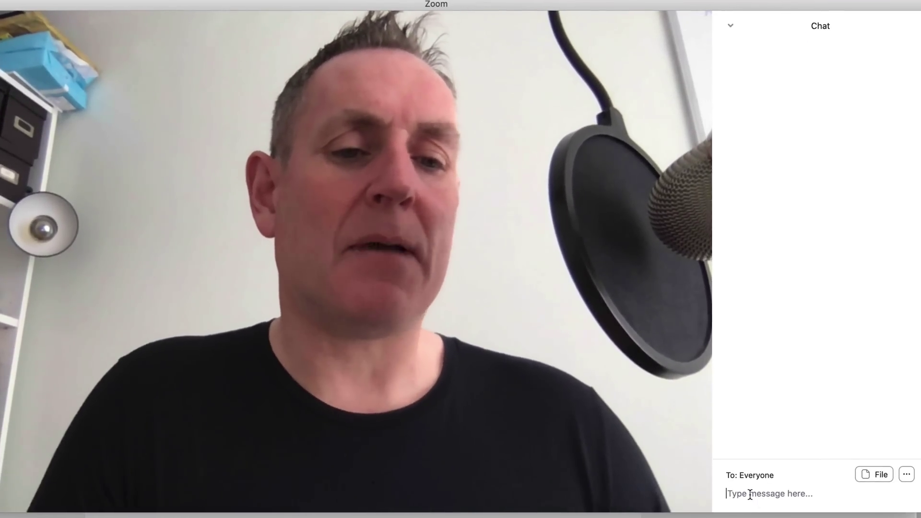
type("sdfsdfsdf")
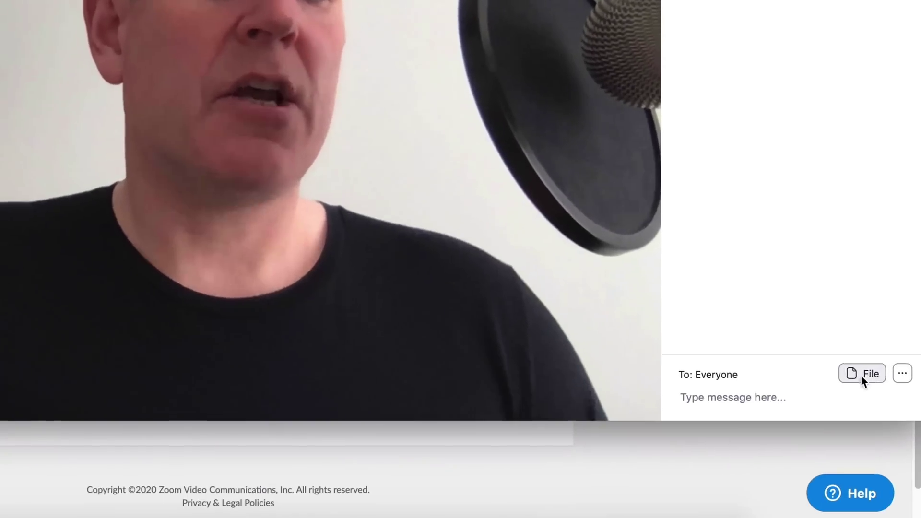
left_click(902, 370)
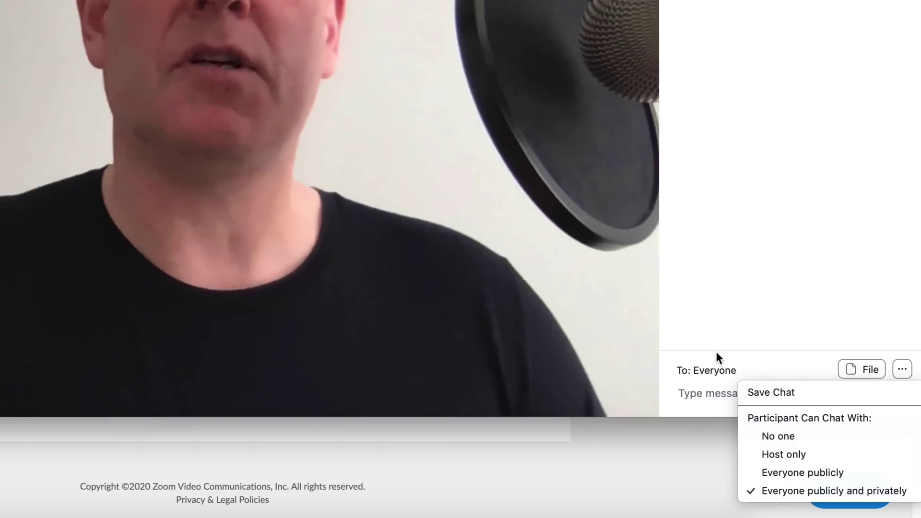
left_click(799, 117)
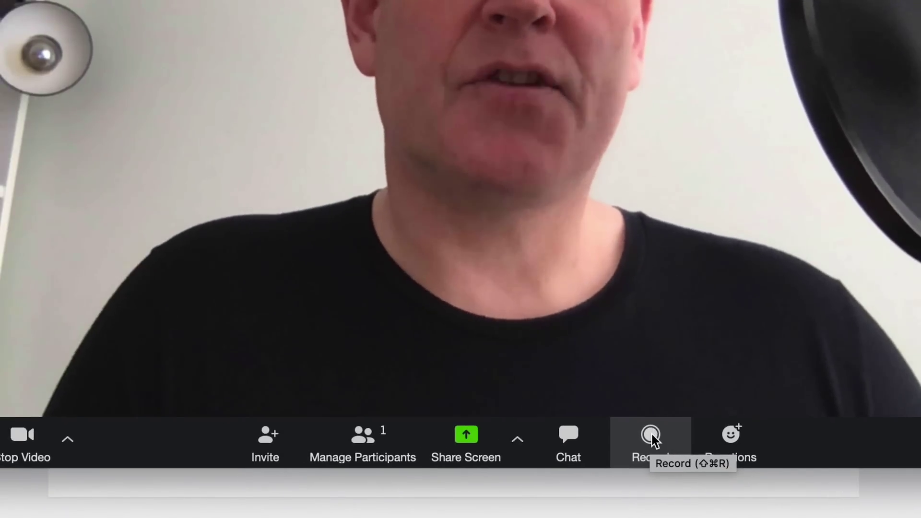
Record a short part of the meeting and stop the recording
left_click(390, 391)
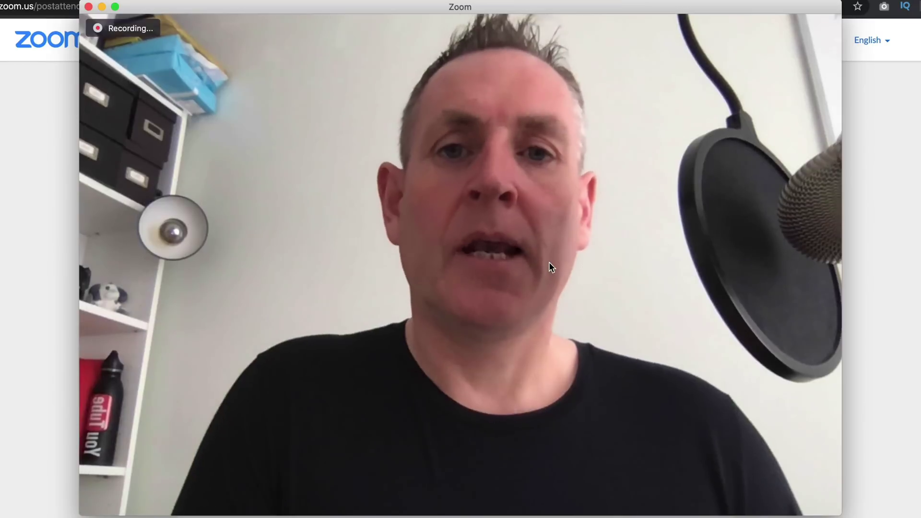
mouse_move(548, 262)
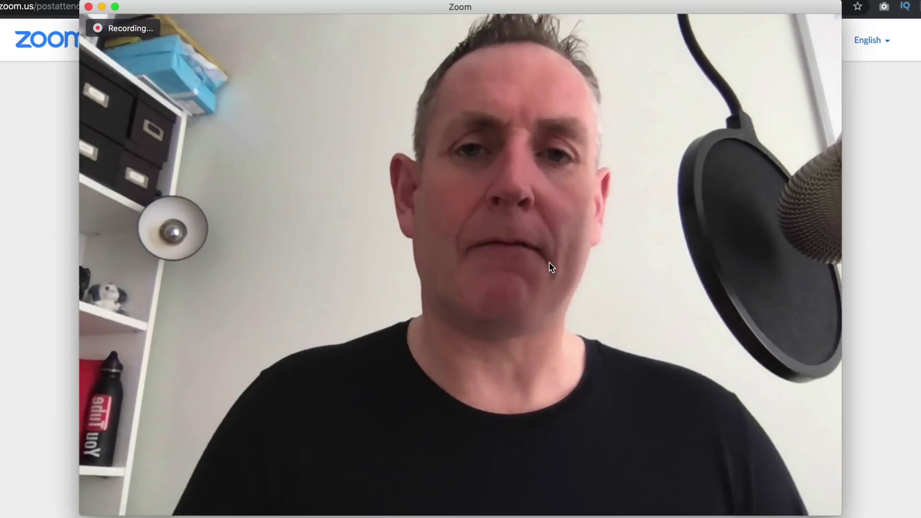
mouse_move(577, 329)
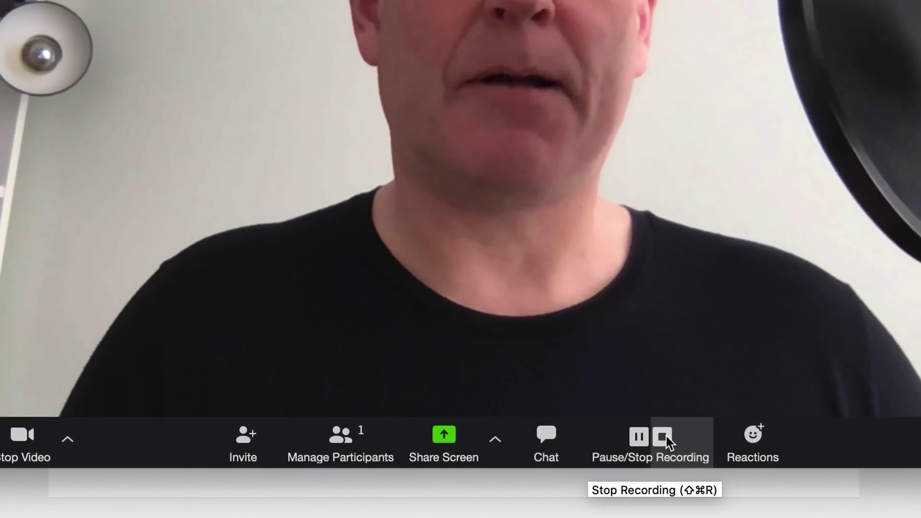
left_click(665, 438)
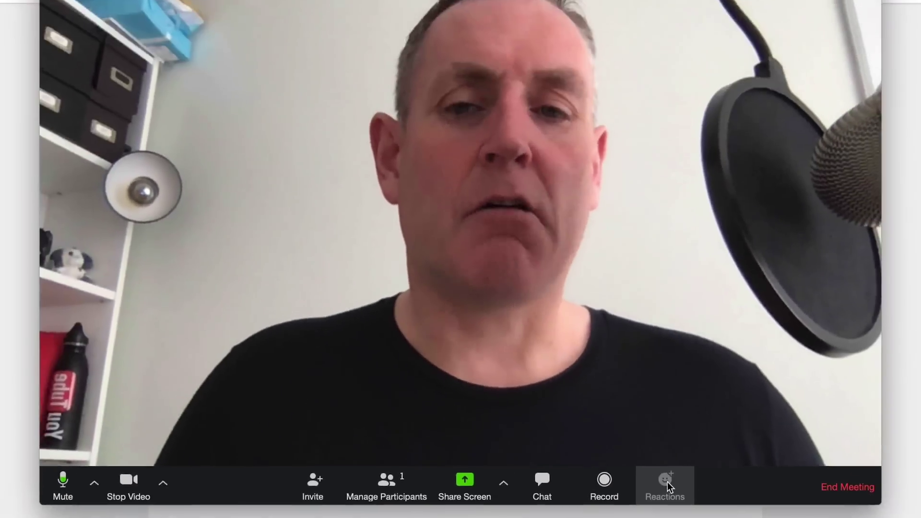
Send the clapping hands and thumbs-up reactions in the meeting
left_click(667, 484)
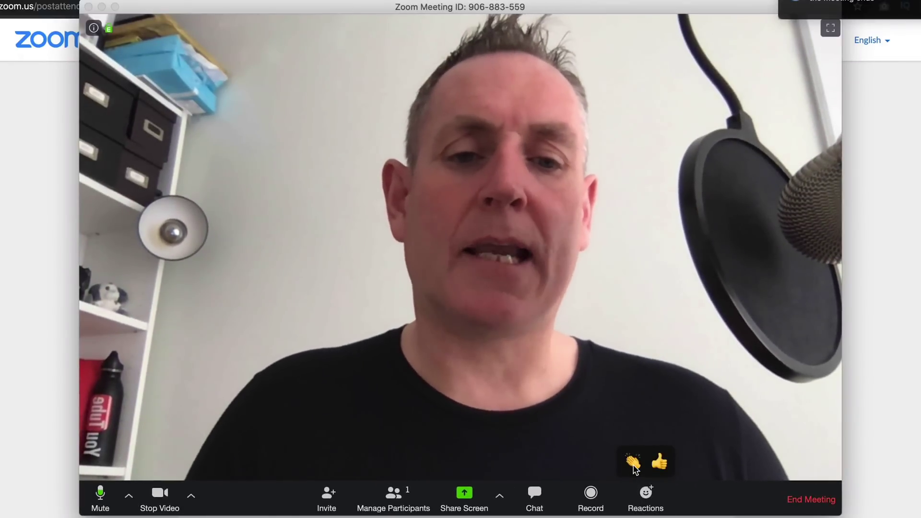
left_click(634, 463)
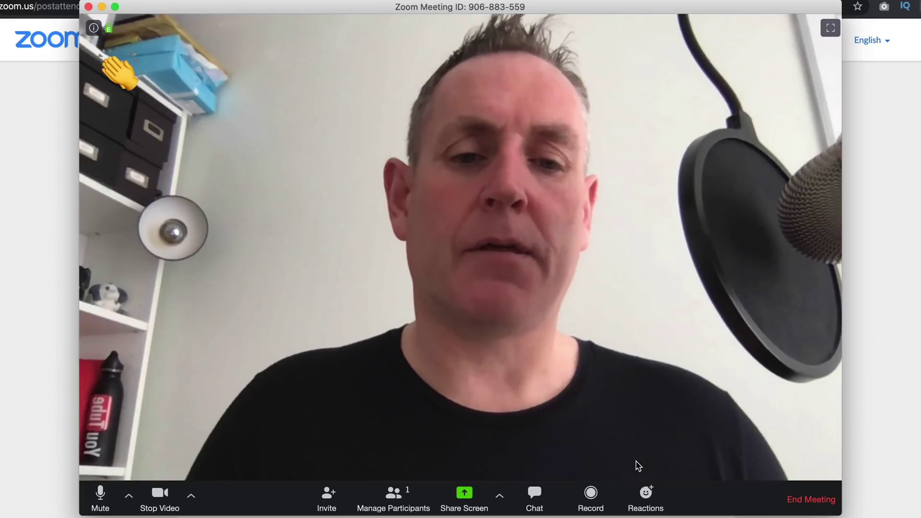
left_click(650, 499)
left_click(660, 461)
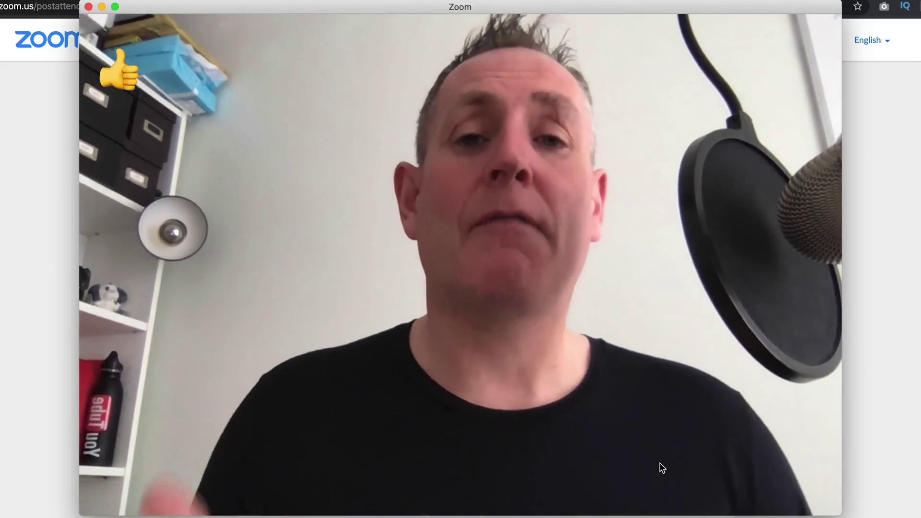
End the meeting for all participants and save its recording in the proposed Zoom documents folder
mouse_move(653, 484)
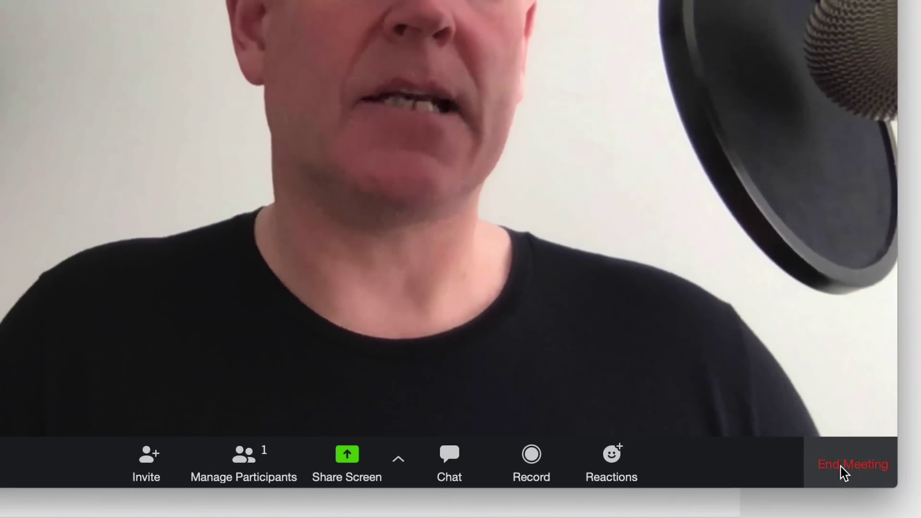
left_click(825, 479)
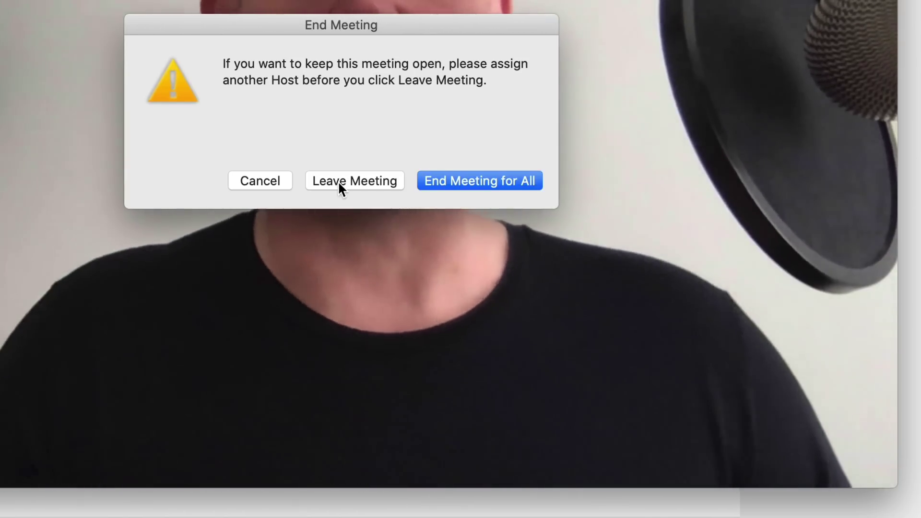
left_click(464, 183)
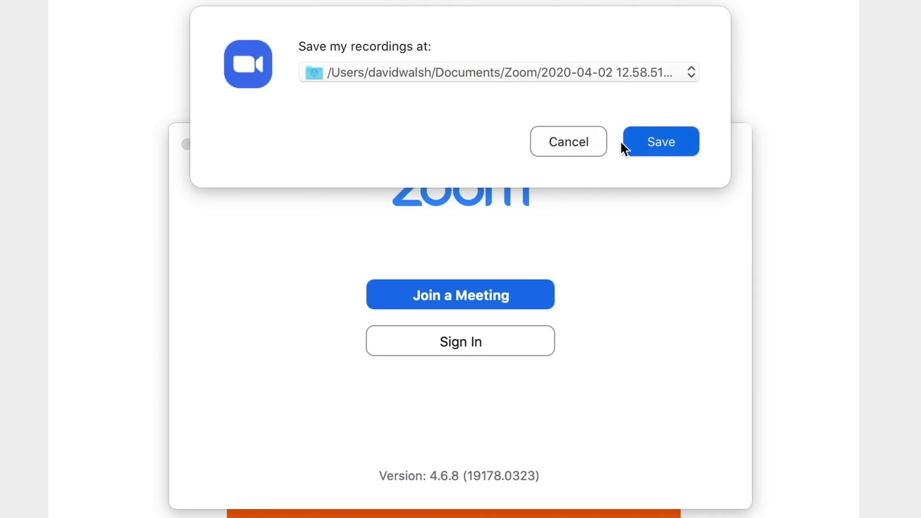
left_click(629, 145)
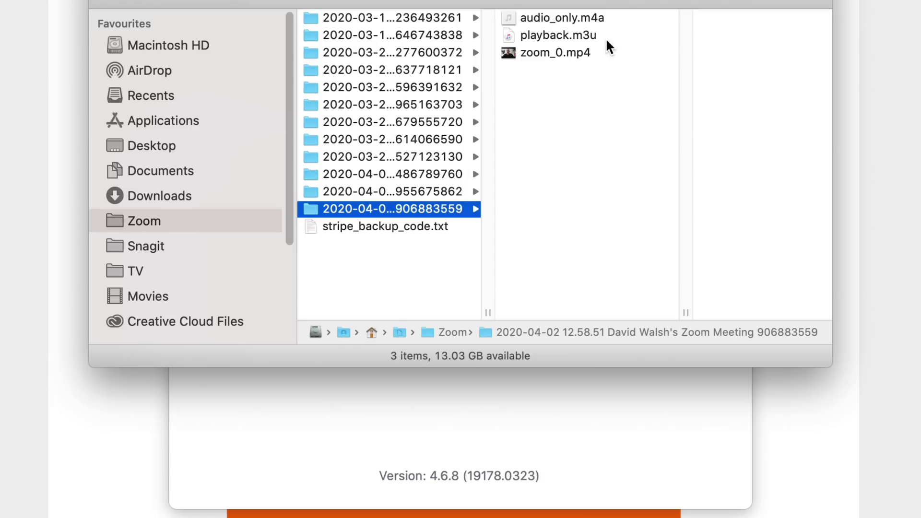
Inspect the recording files playback.m3u and zoom_0.mp4 in the saved meeting folder
left_click(558, 35)
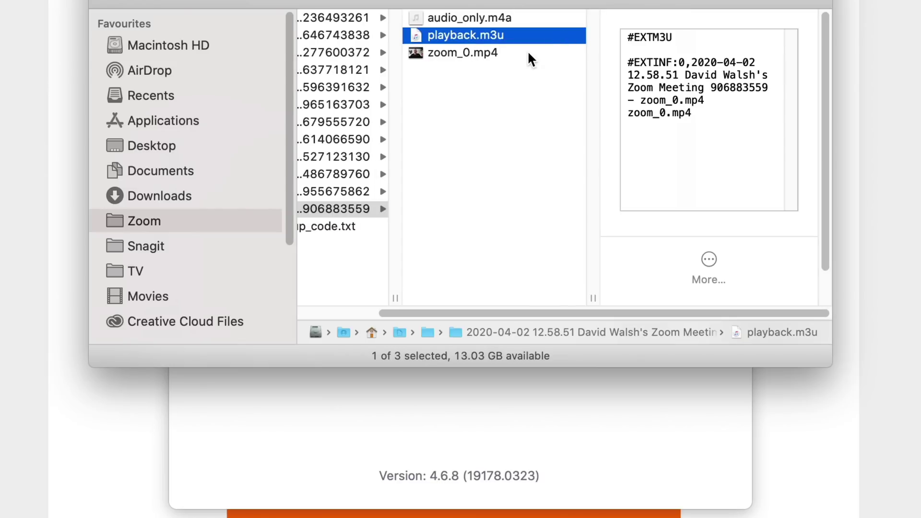
left_click(476, 53)
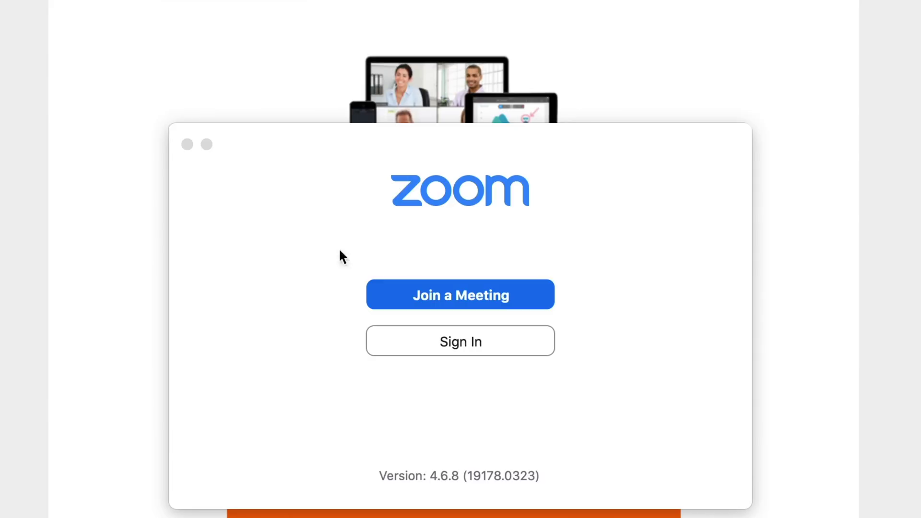
Sign in to the desktop client and check the start options for a new meeting
left_click(461, 349)
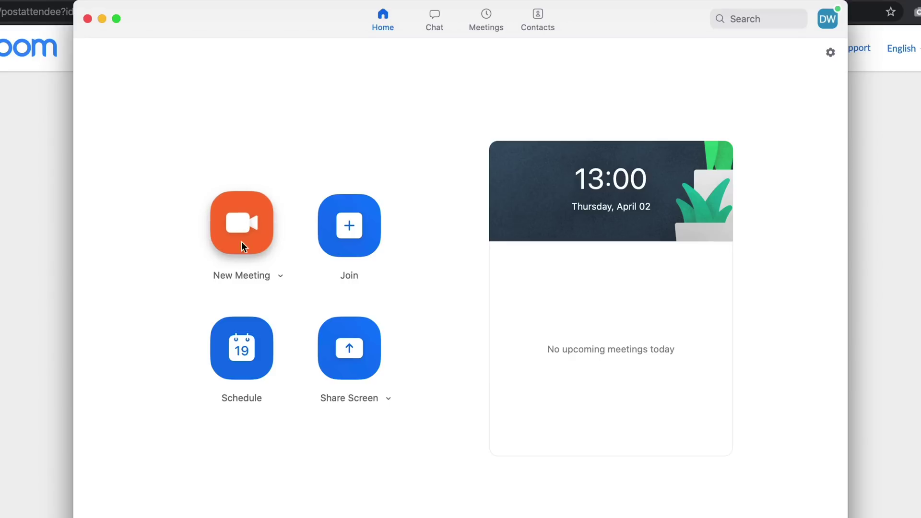
left_click(279, 276)
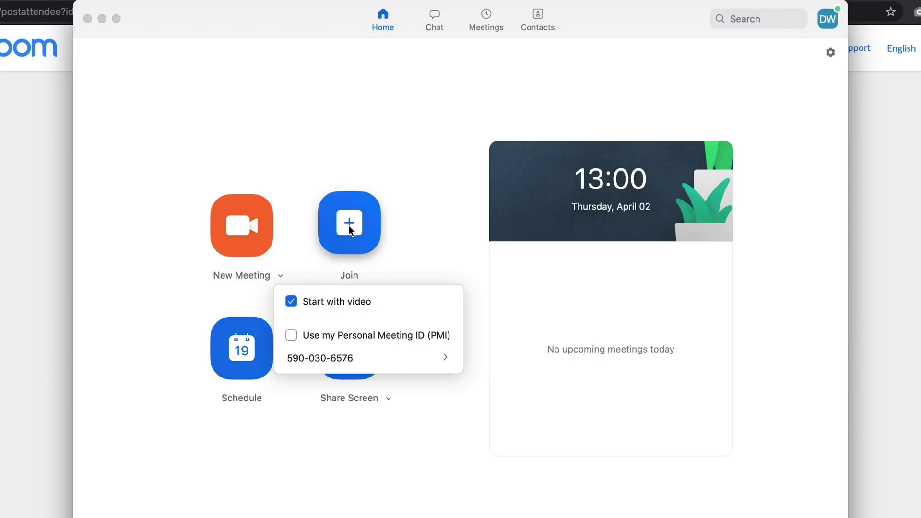
left_click(259, 378)
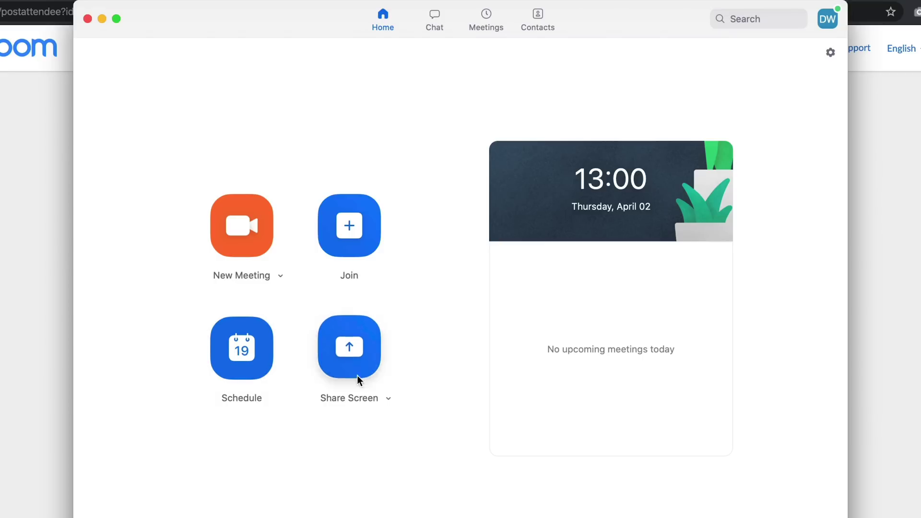
left_click(254, 247)
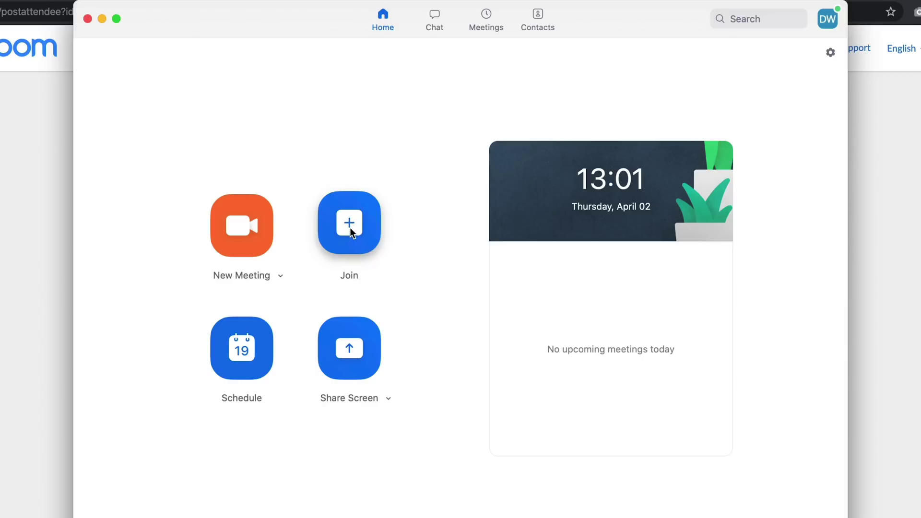
View the Join Meeting and Schedule Meeting dialogs and close each without making changes
left_click(349, 227)
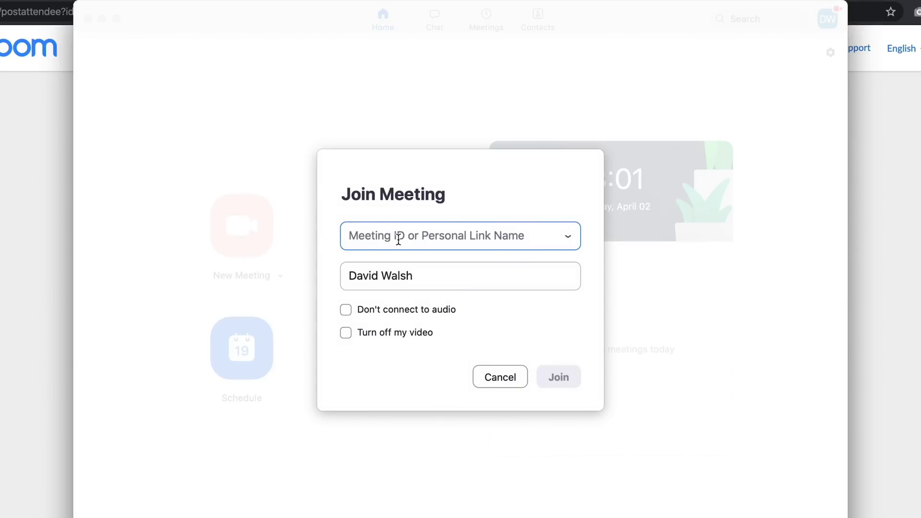
left_click(489, 378)
left_click(251, 366)
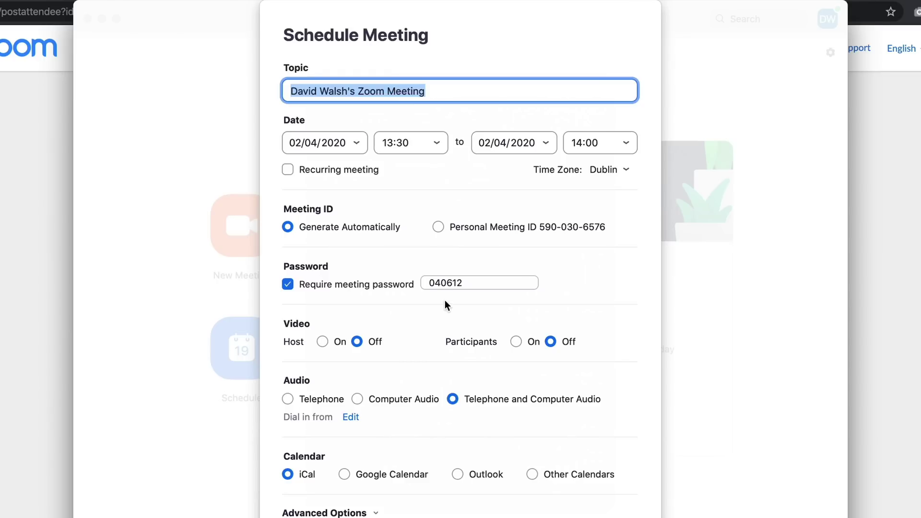
key("Escape")
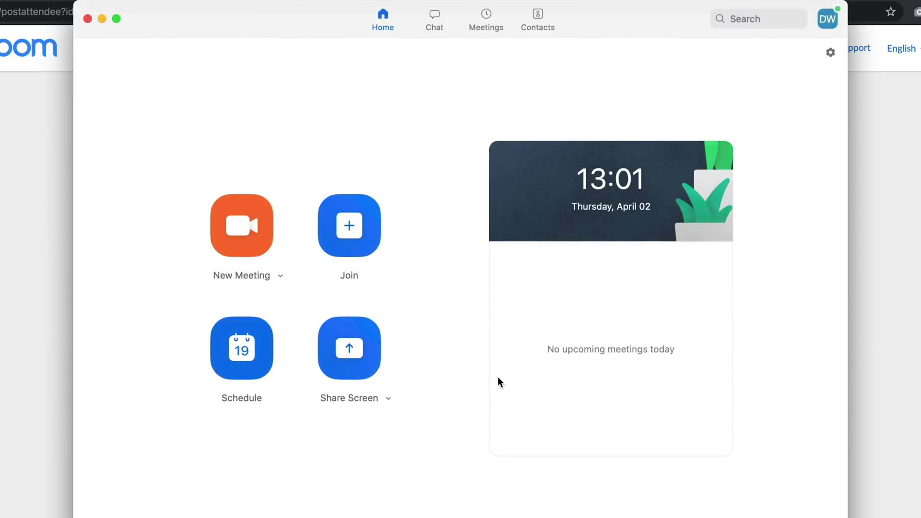
Open the Share Screen dialog from the client's home view
left_click(353, 344)
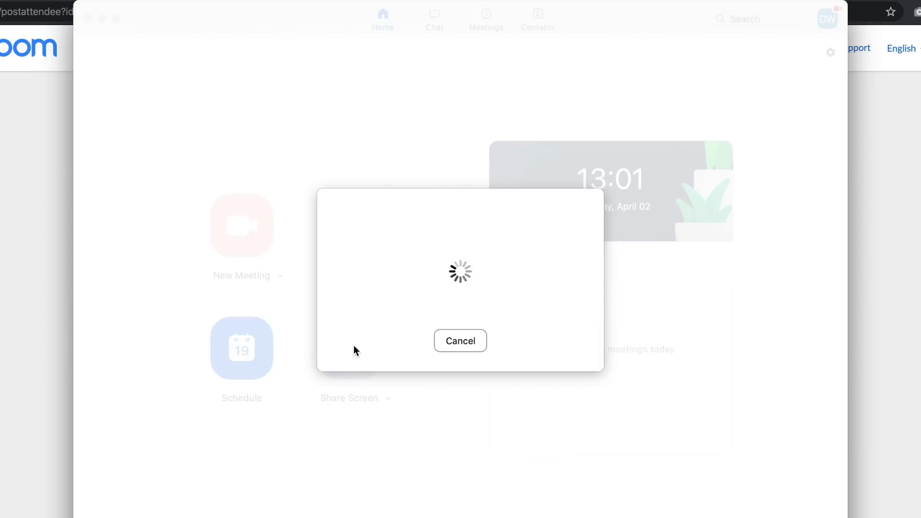